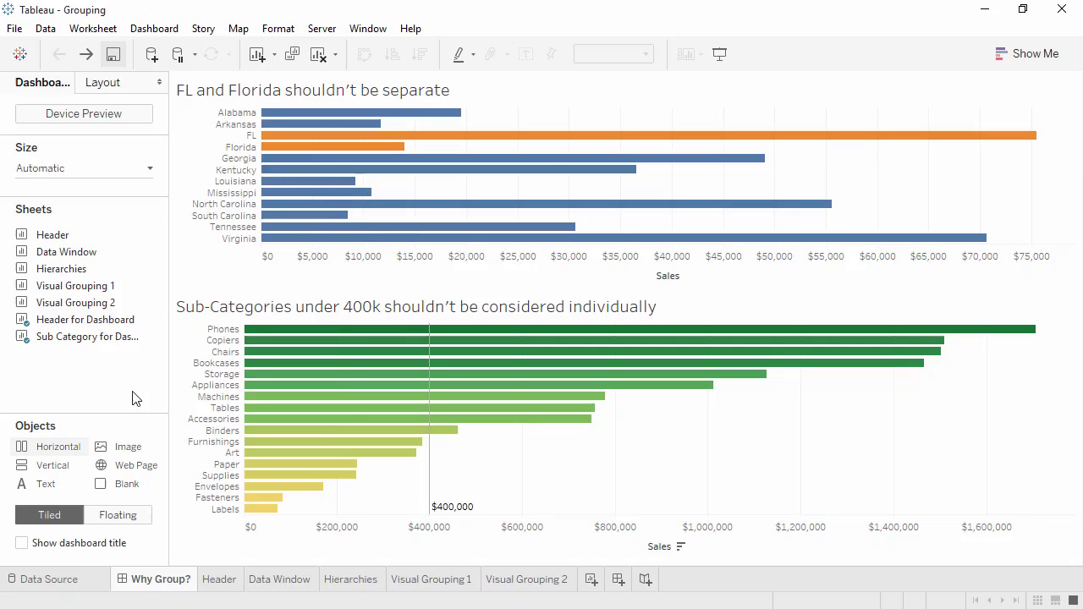
- On the Header sheet, group the FL and Florida rows into one FL & Florida member
click(222, 584)
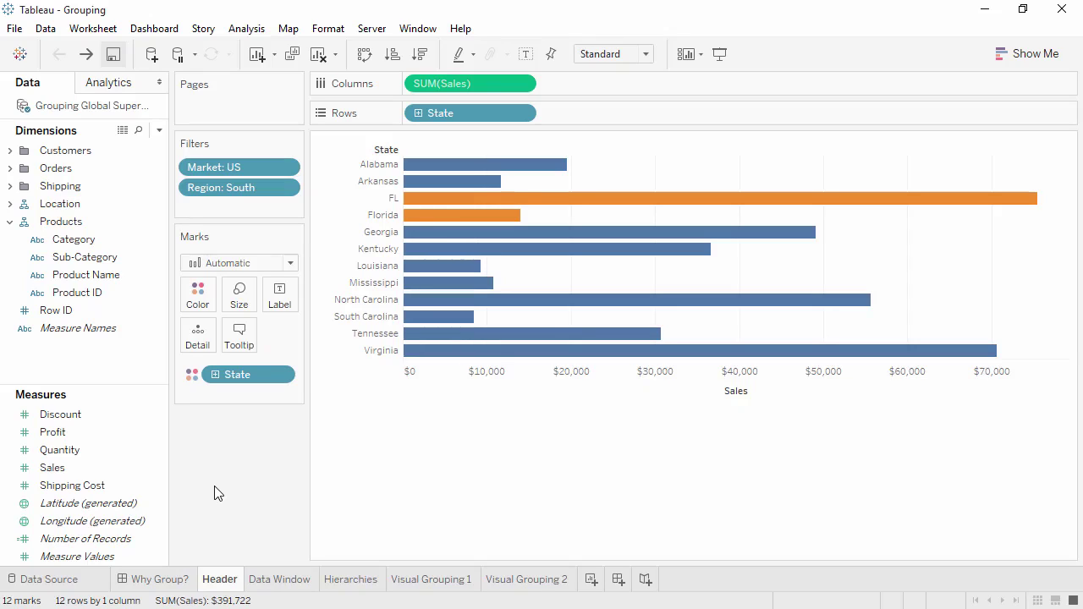
click(369, 200)
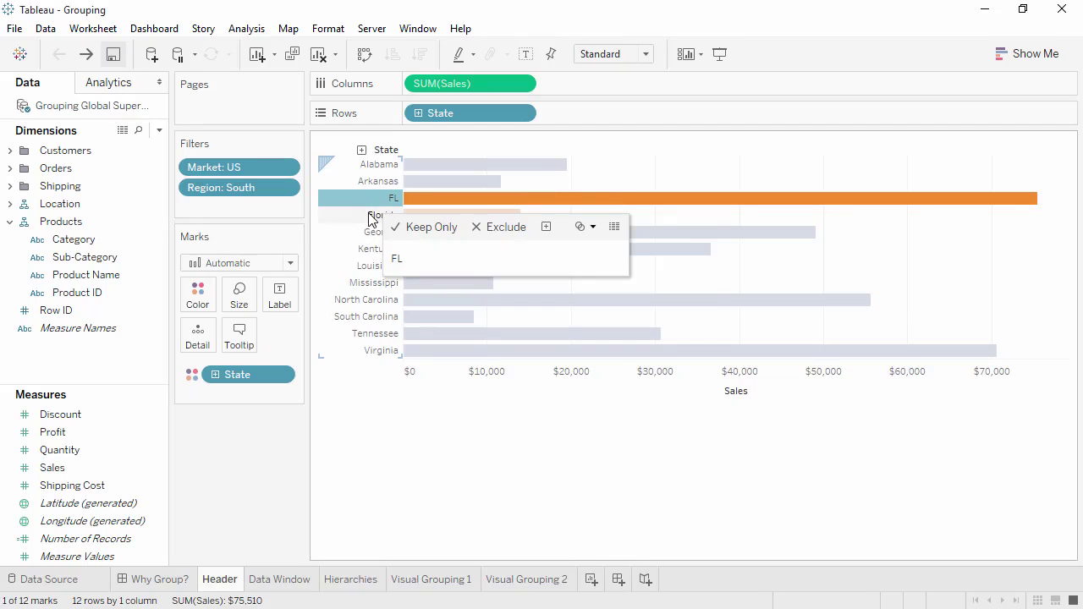
ctrl+click(369, 215)
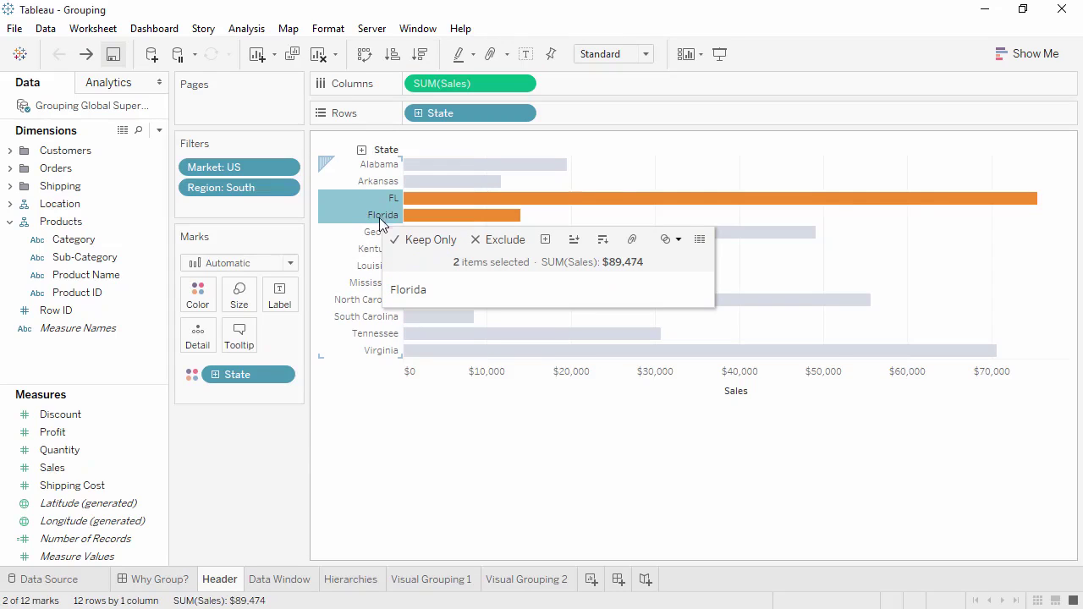
click(631, 241)
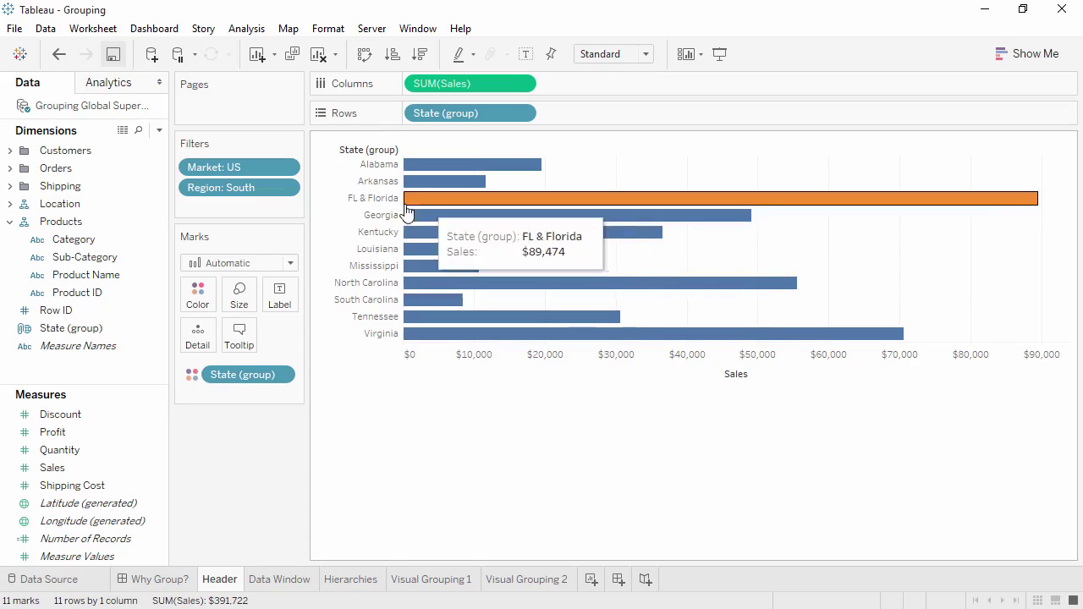
- Alias the FL & Florida group as Florida by deleting the leading 'FL & '
right_click(372, 196)
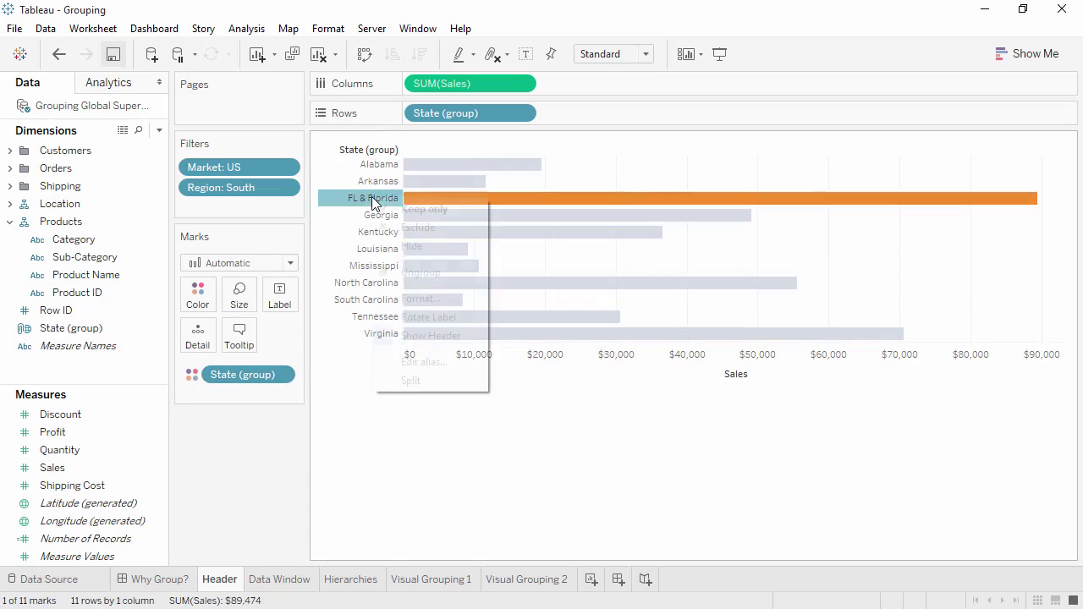
click(423, 362)
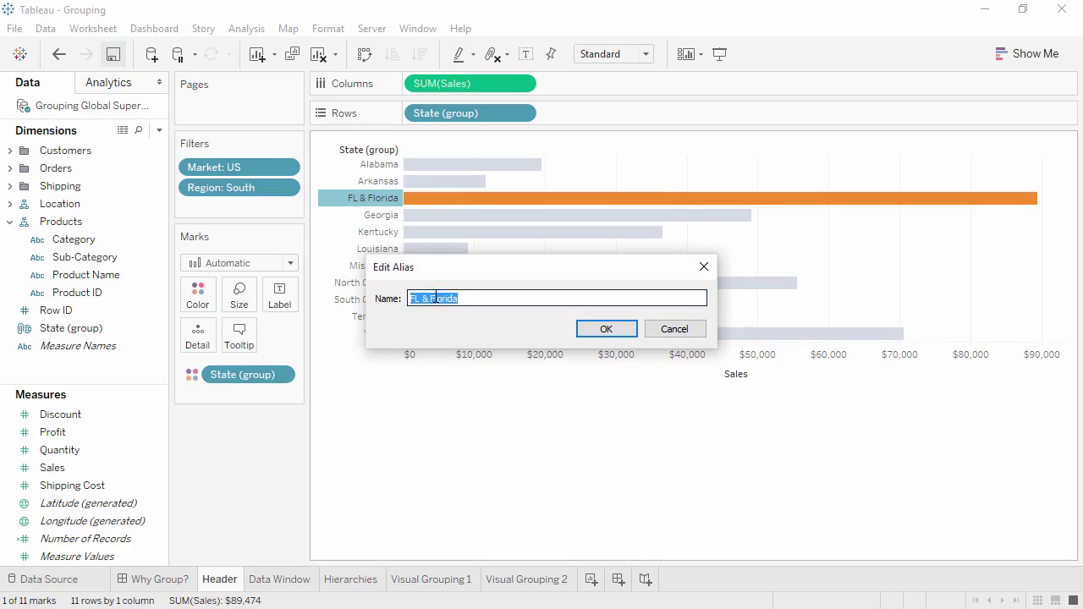
drag(432, 298, 398, 300)
key(BackSpace)
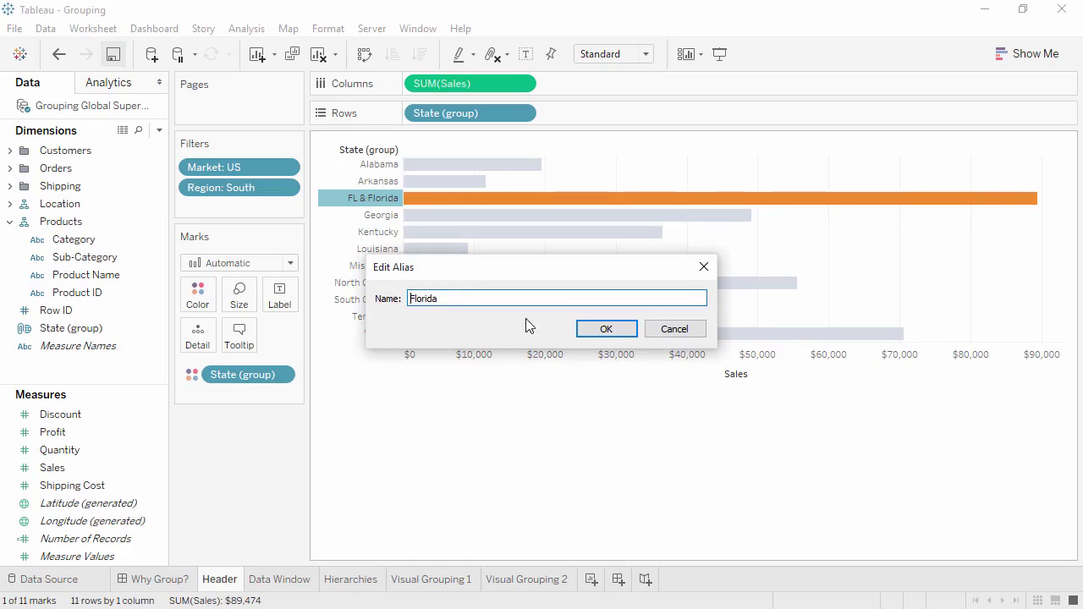
click(579, 328)
click(525, 398)
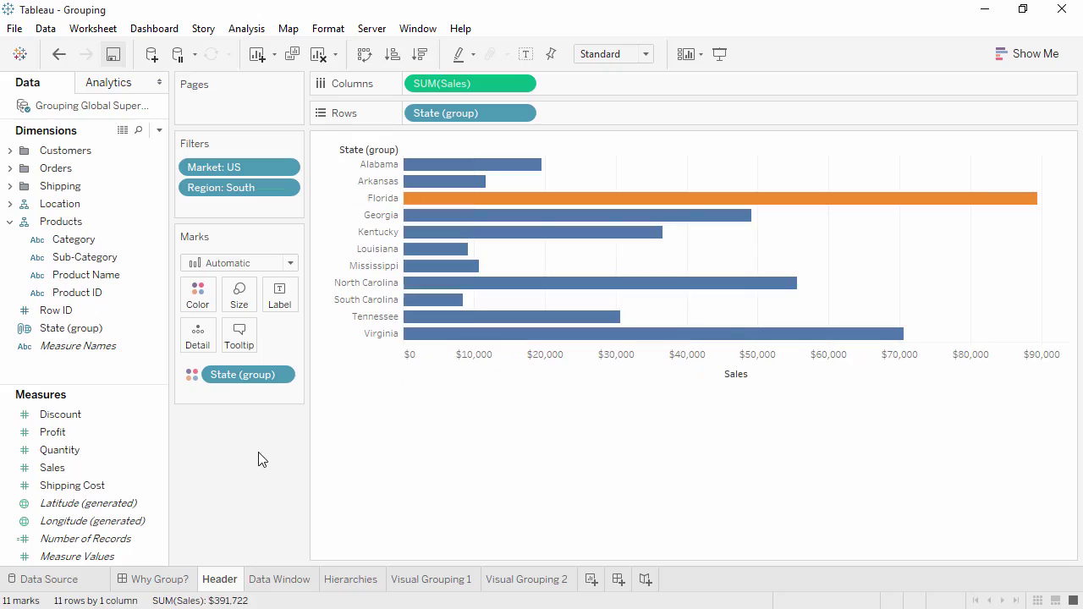
- On the Data Window sheet, start the Create Group dialog for the Sub-Category field
click(276, 585)
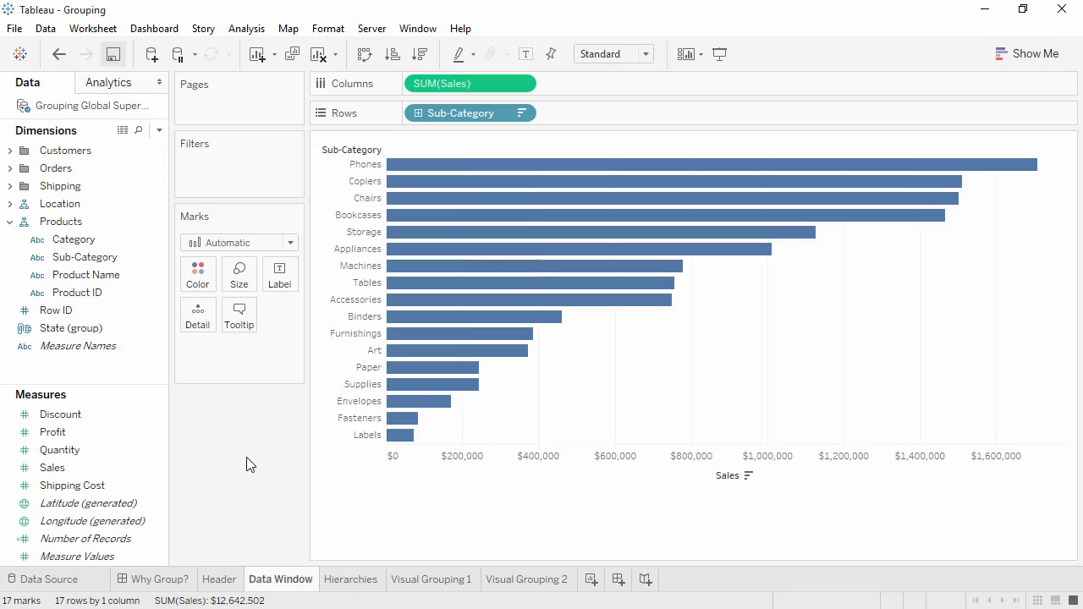
right_click(99, 264)
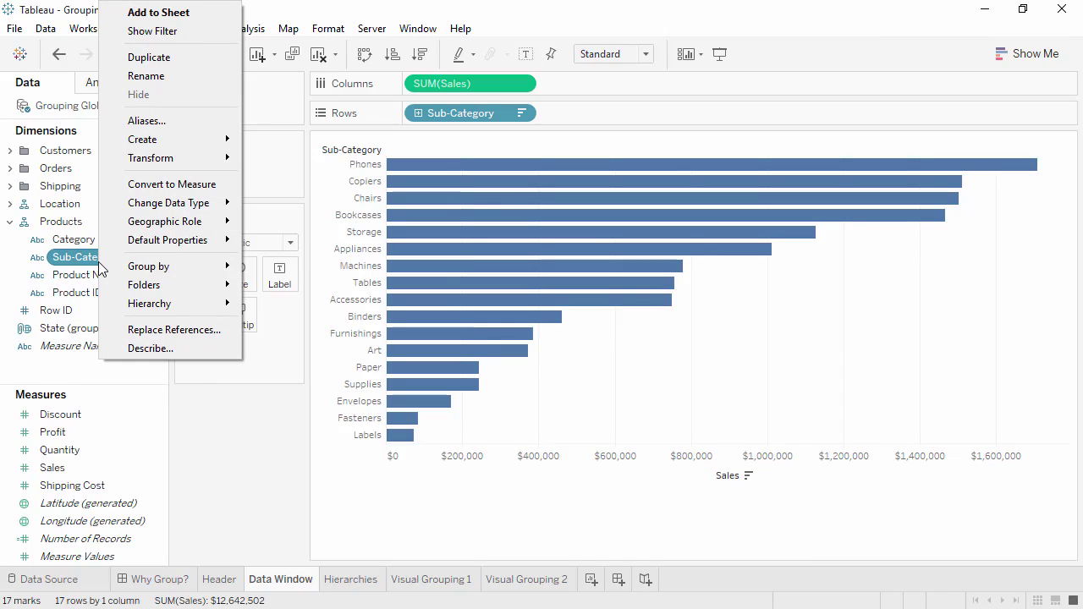
mouse_move(161, 142)
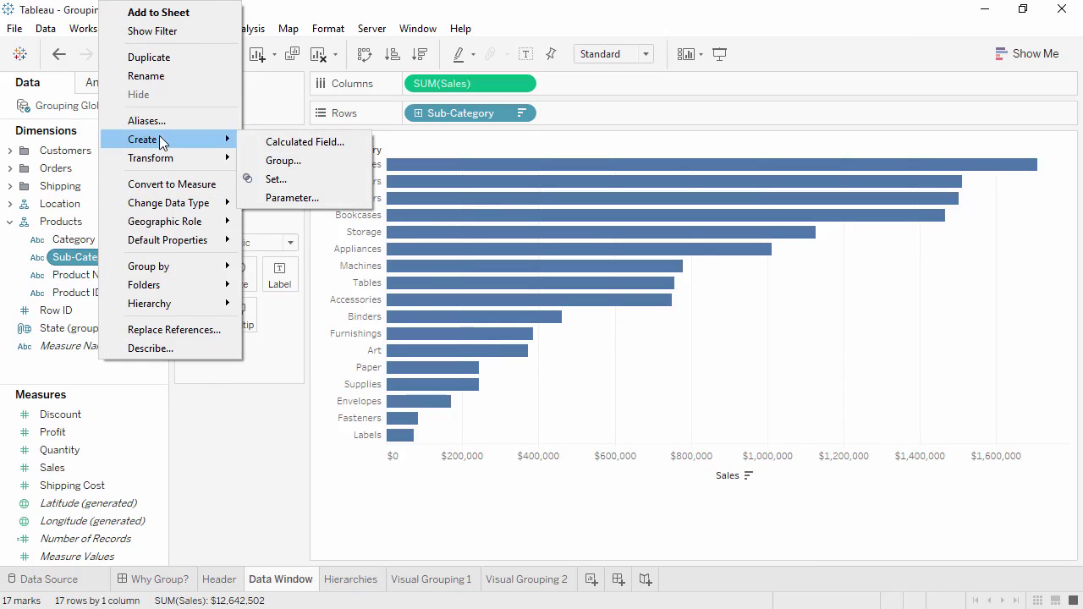
click(313, 160)
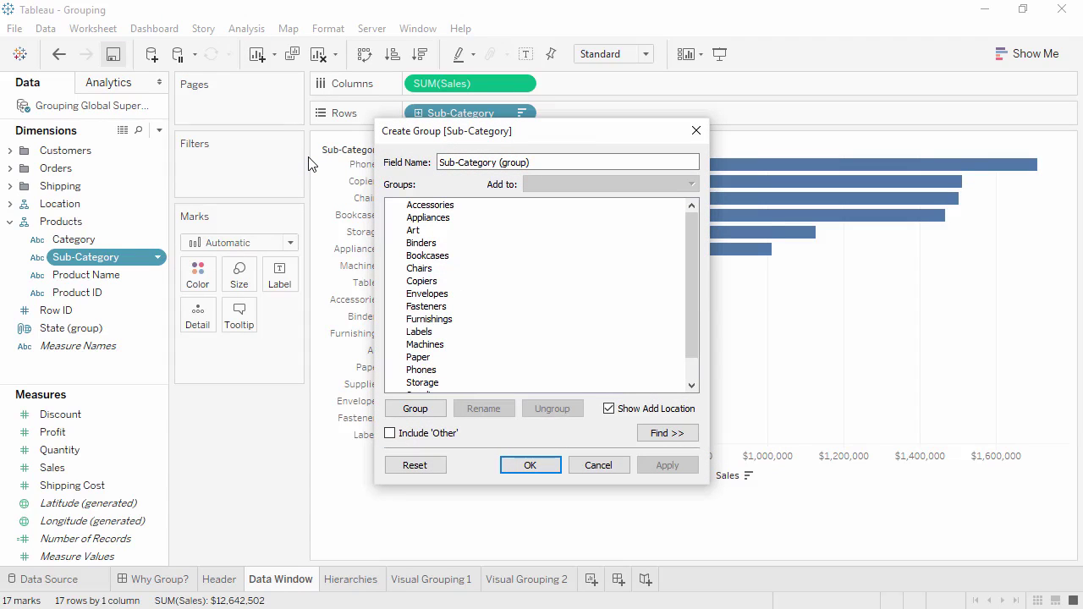
- Combine Envelopes, Fasteners, Labels, Paper and Supplies into a group named 'Small Office Supplies'
click(436, 294)
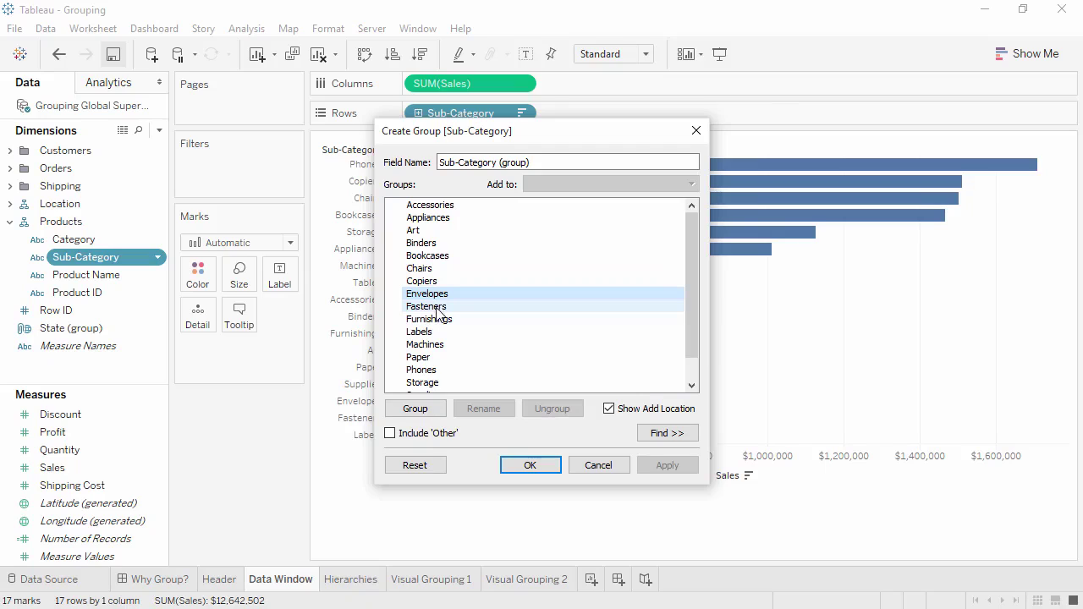
ctrl+click(436, 307)
ctrl+click(433, 332)
ctrl+click(433, 357)
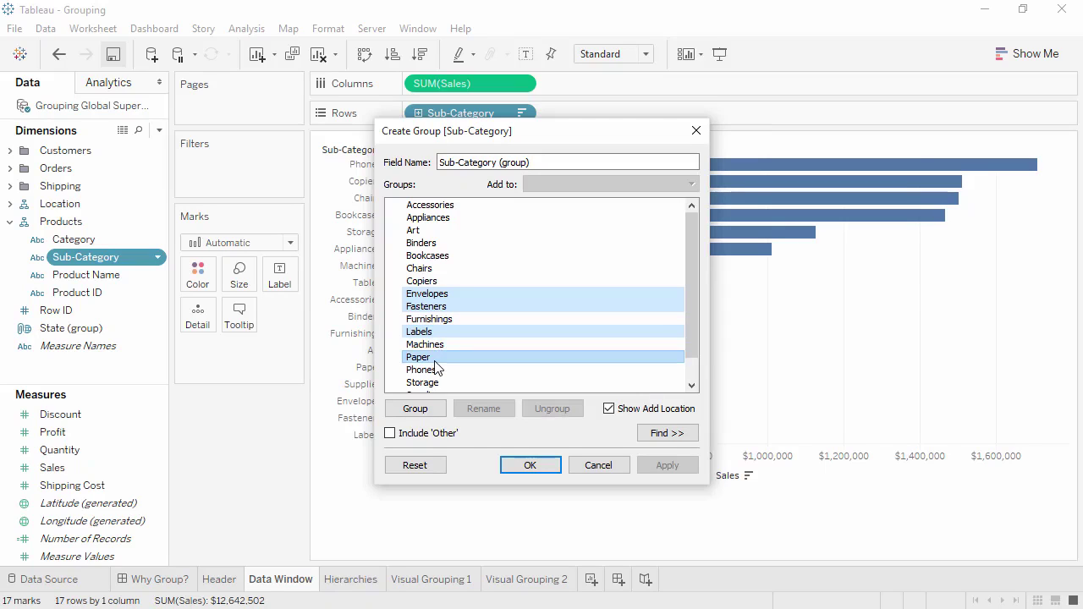
scroll(435, 368, down, 1)
ctrl+click(434, 370)
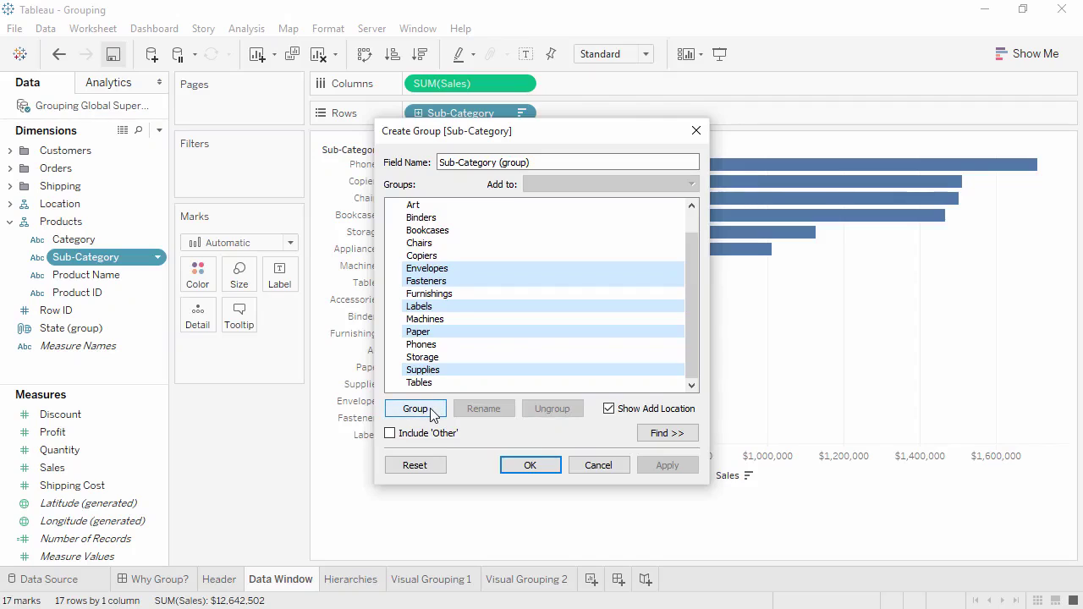
click(413, 409)
text(Small O)
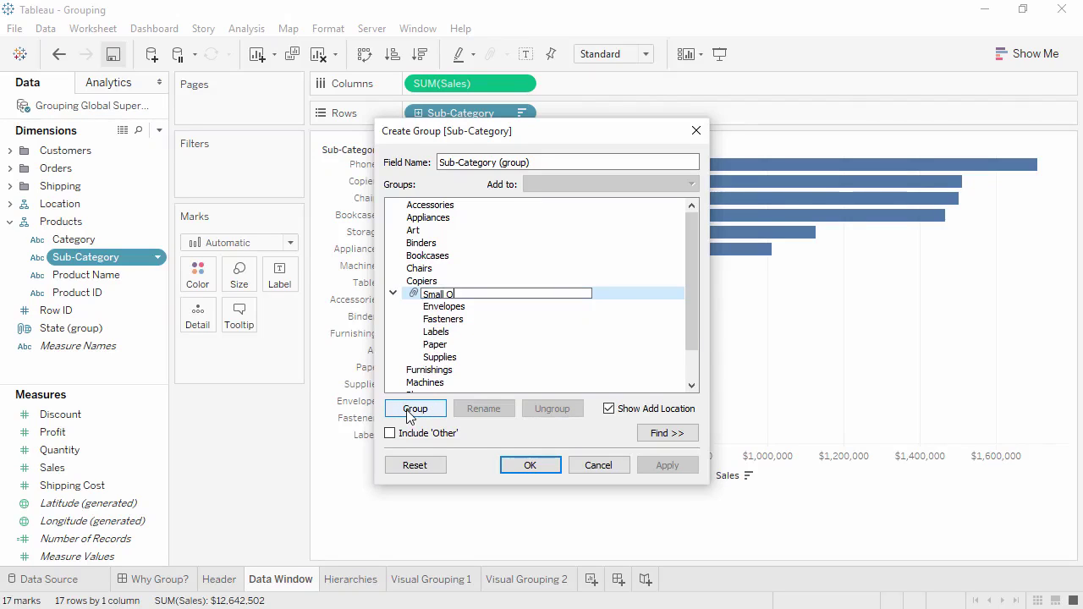
text(ffice Supplies)
click(513, 370)
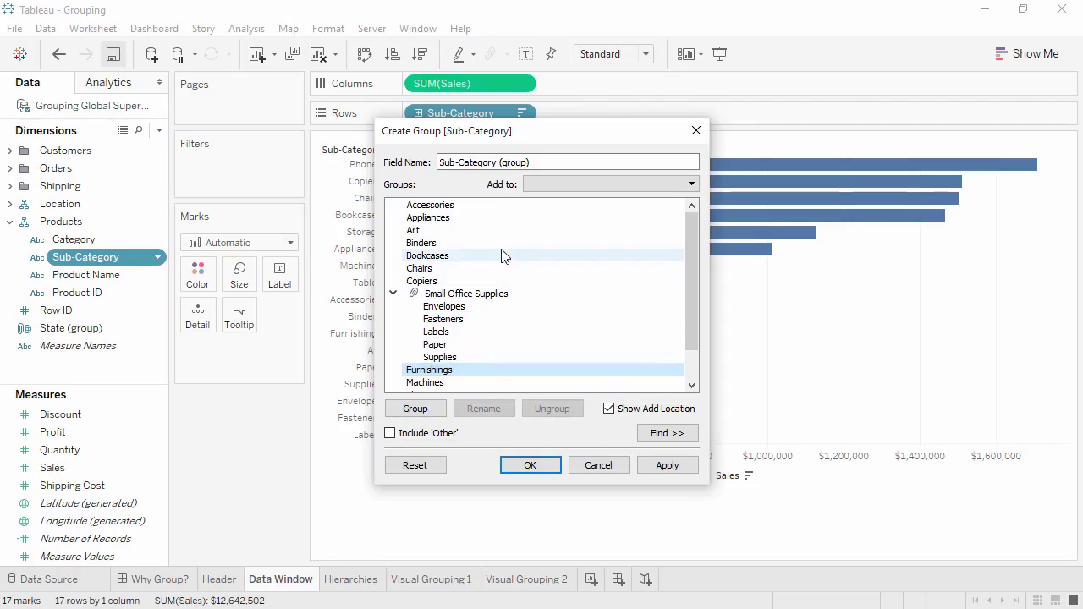
- Move Art into Small Office Supplies and confirm, creating the Sub-Category (group) field
click(513, 231)
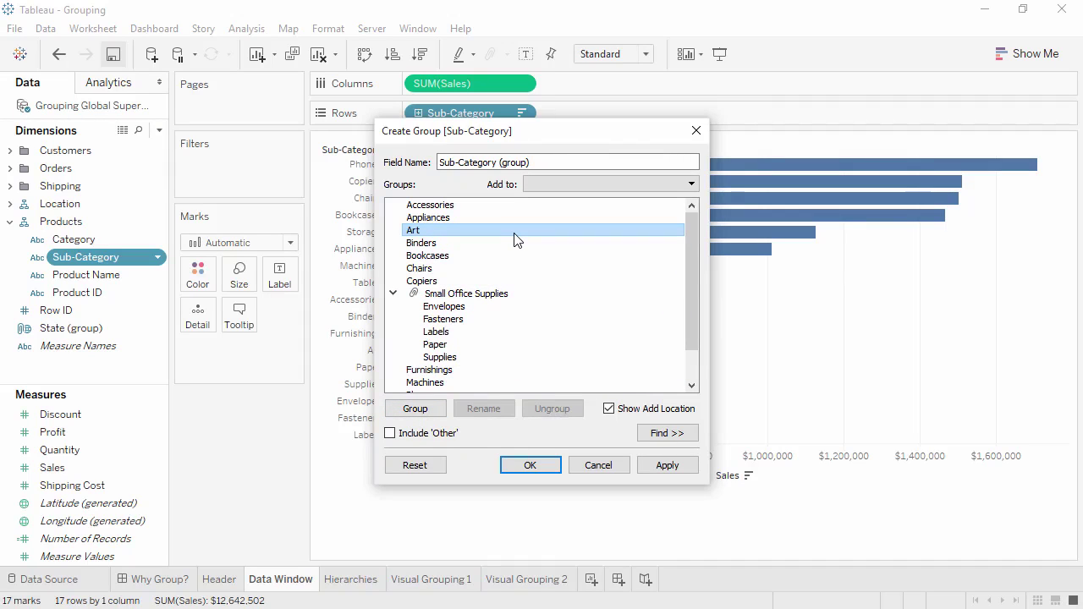
click(598, 186)
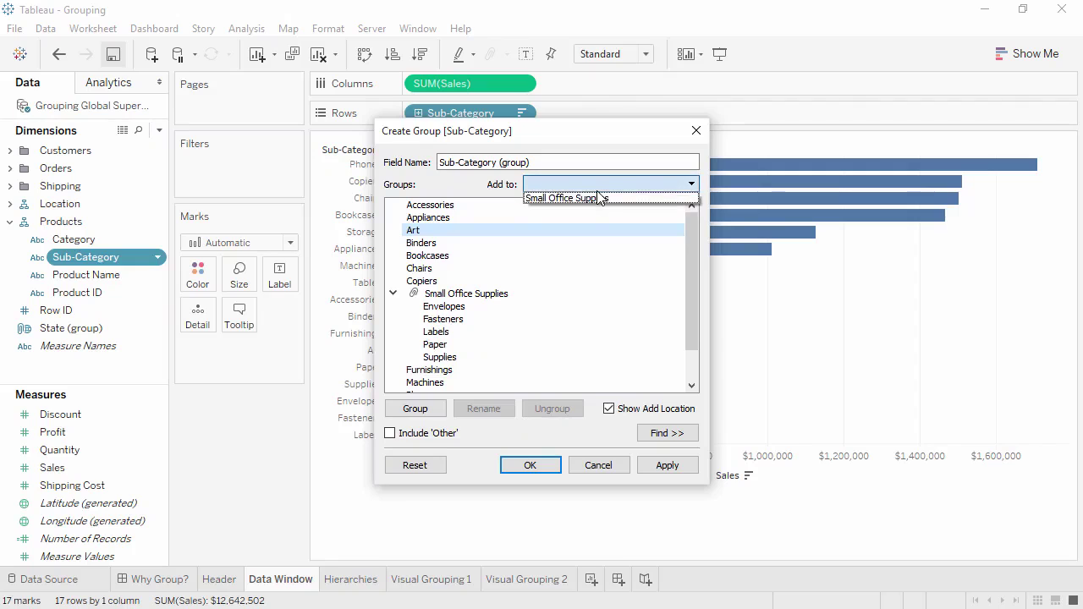
click(597, 198)
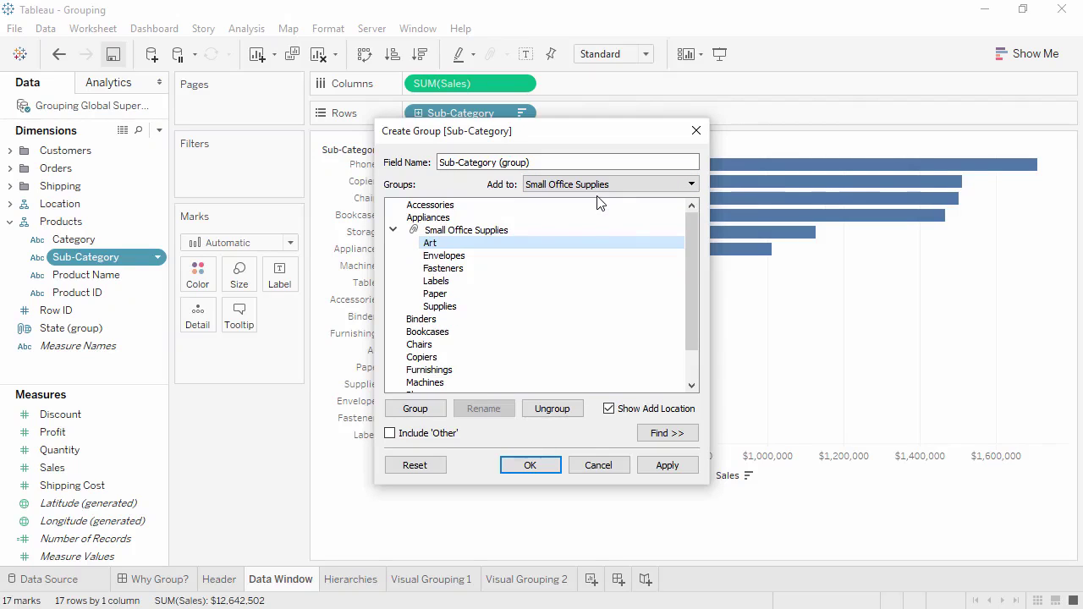
click(653, 434)
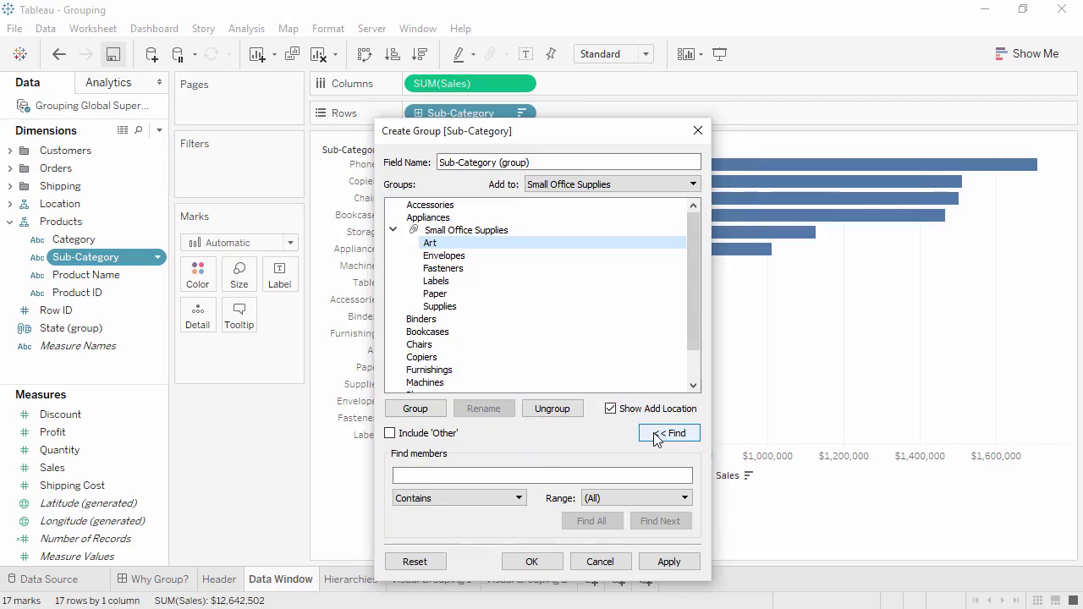
click(657, 436)
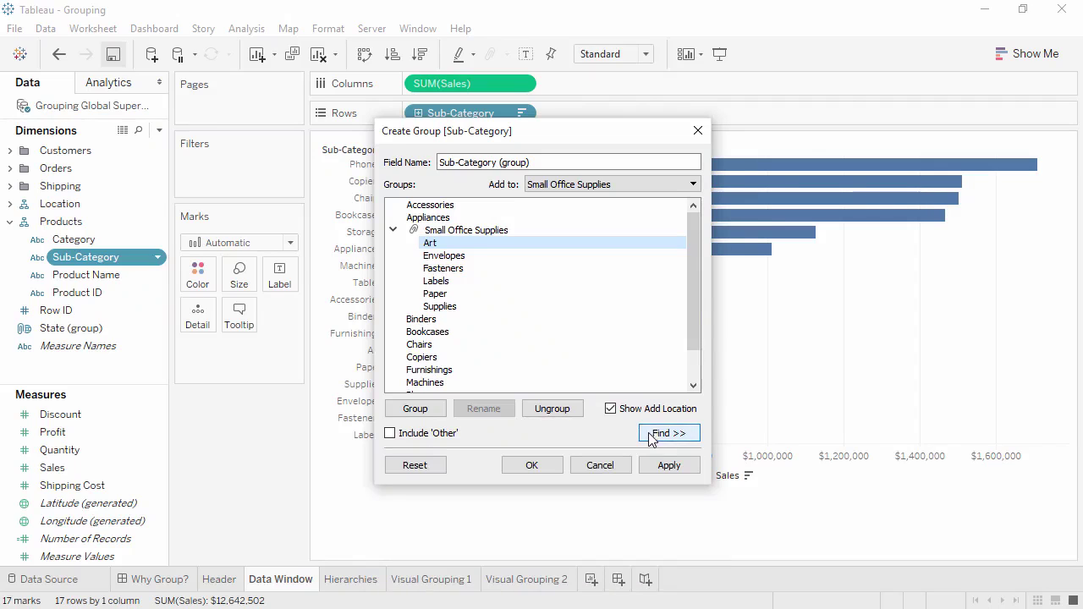
click(551, 466)
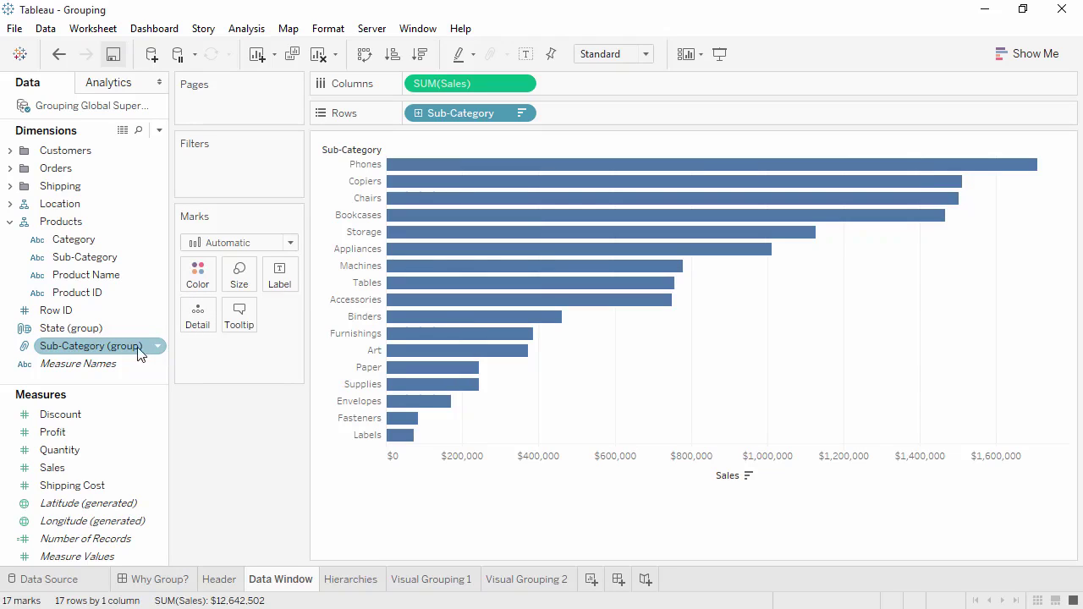
- Put Sub-Category (group) on Rows and sort the sales bars descending
drag(124, 354, 483, 113)
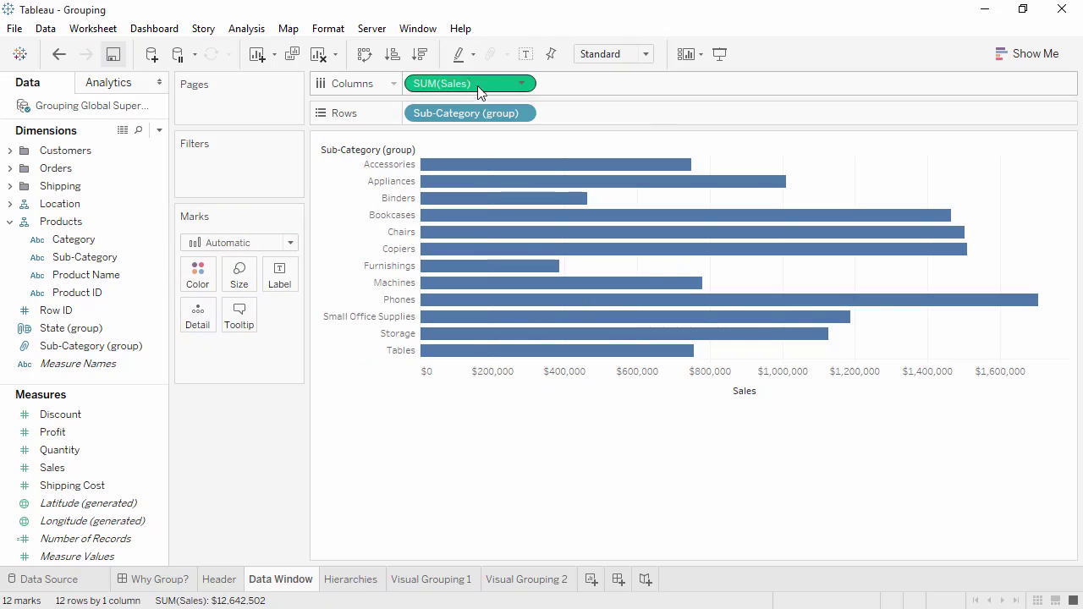
click(426, 59)
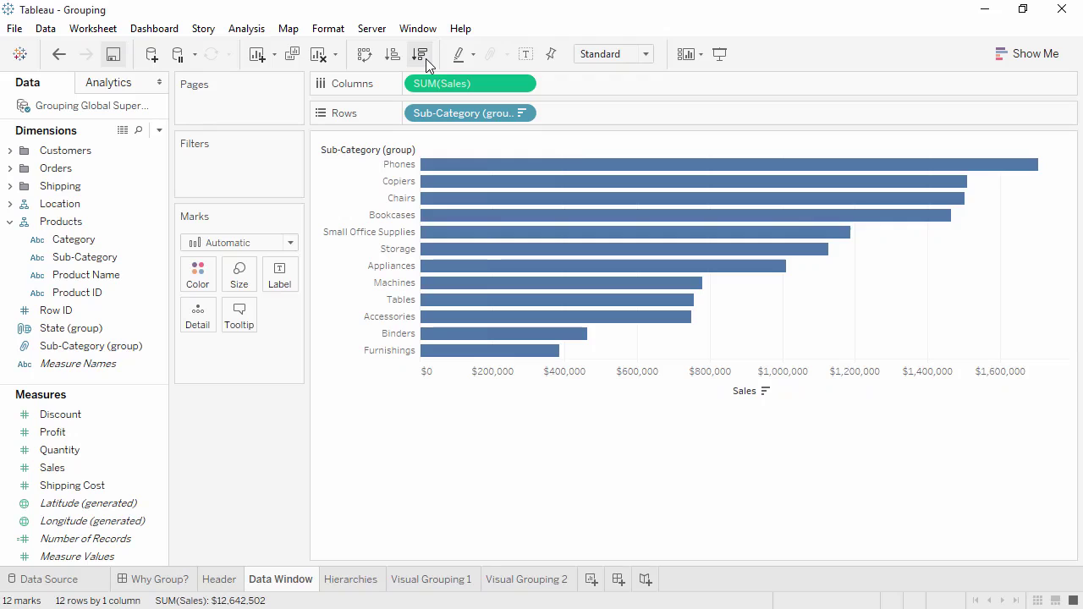
right_click(121, 346)
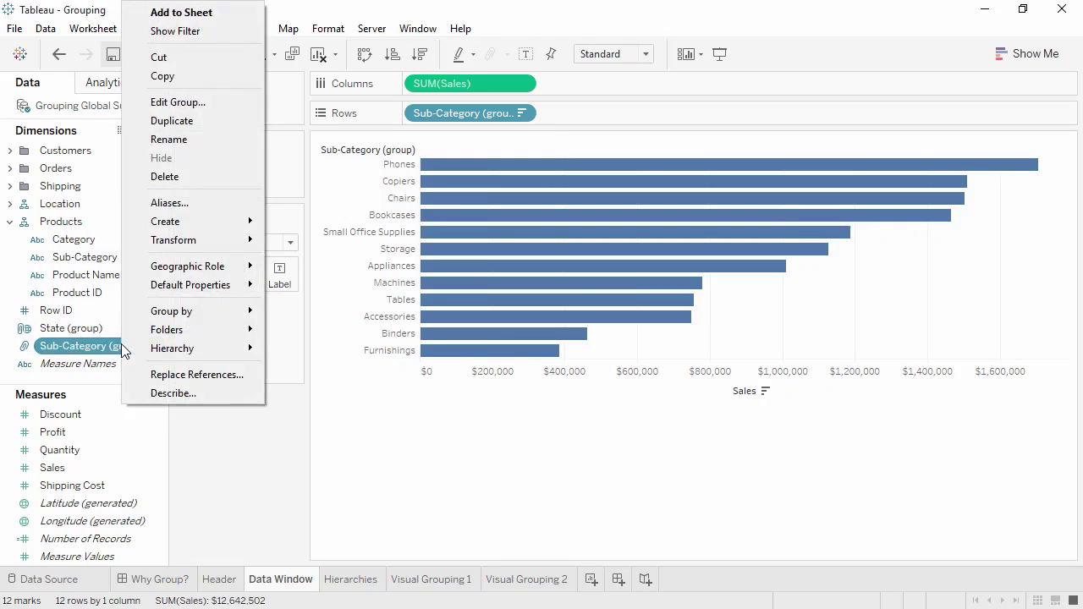
click(193, 105)
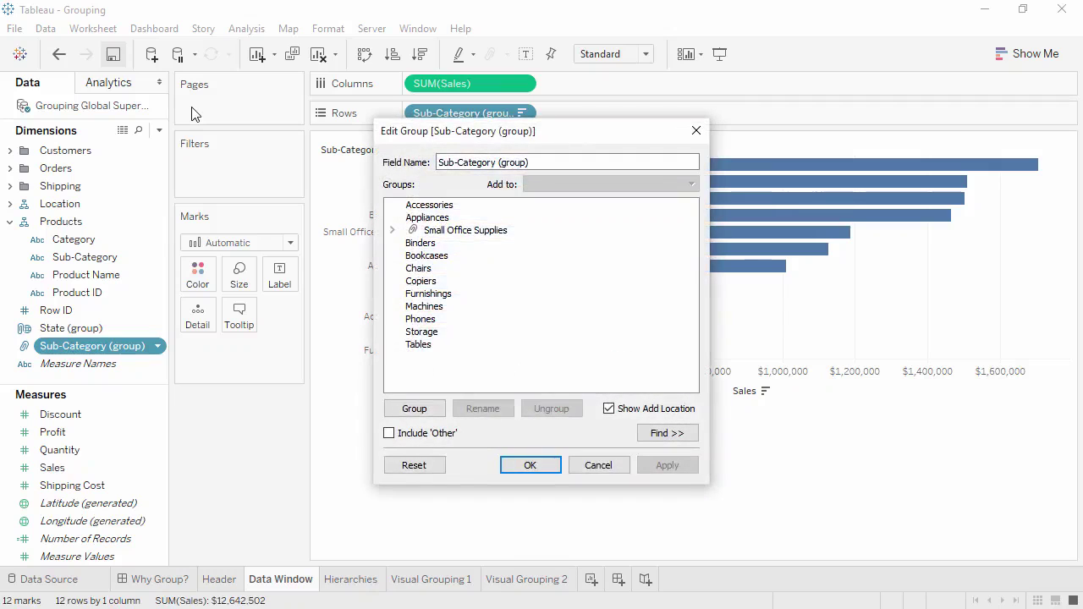
click(696, 131)
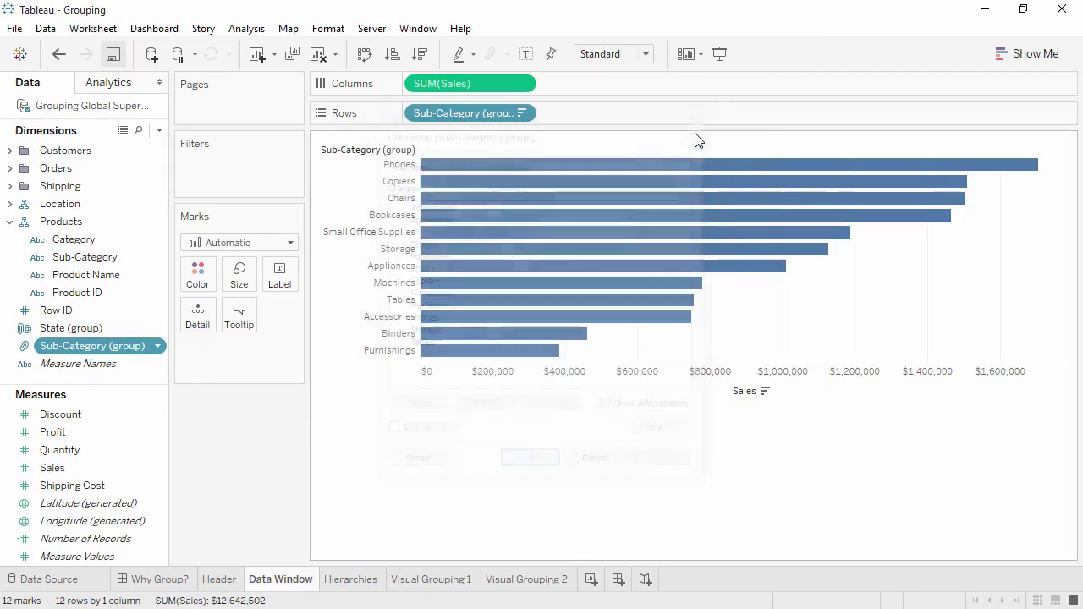
right_click(486, 115)
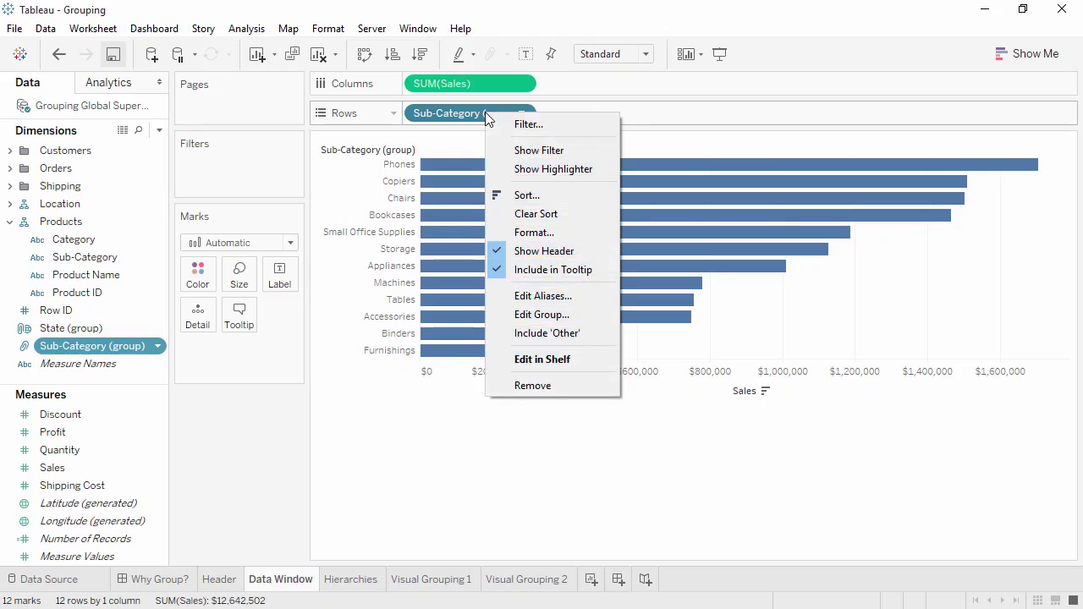
click(531, 333)
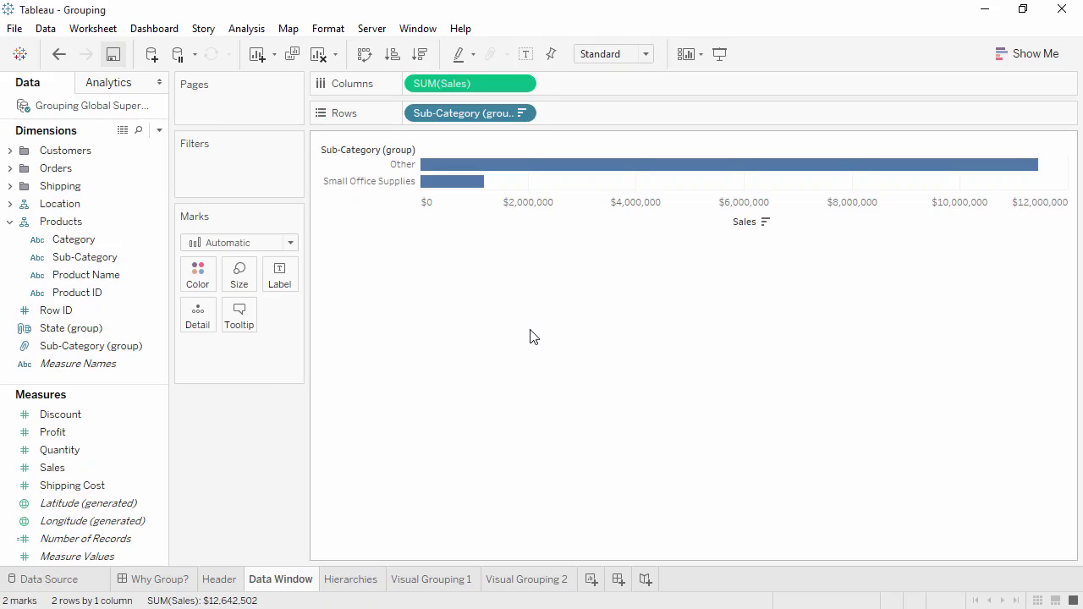
click(60, 55)
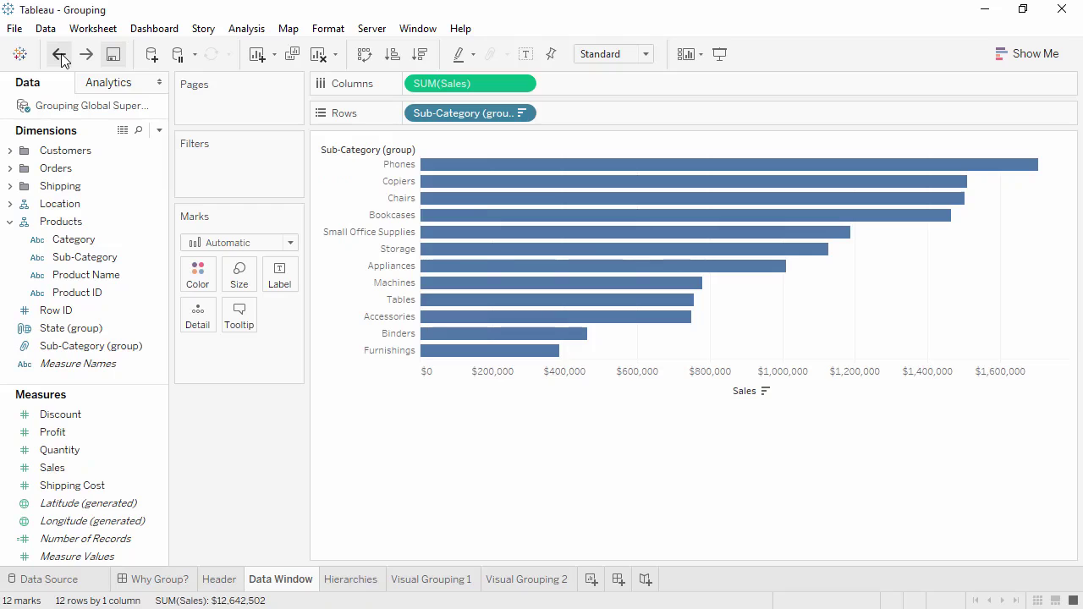
- On the Hierarchies sheet, replace Sub-Category with Sub-Category (group) in the Products hierarchy
click(350, 581)
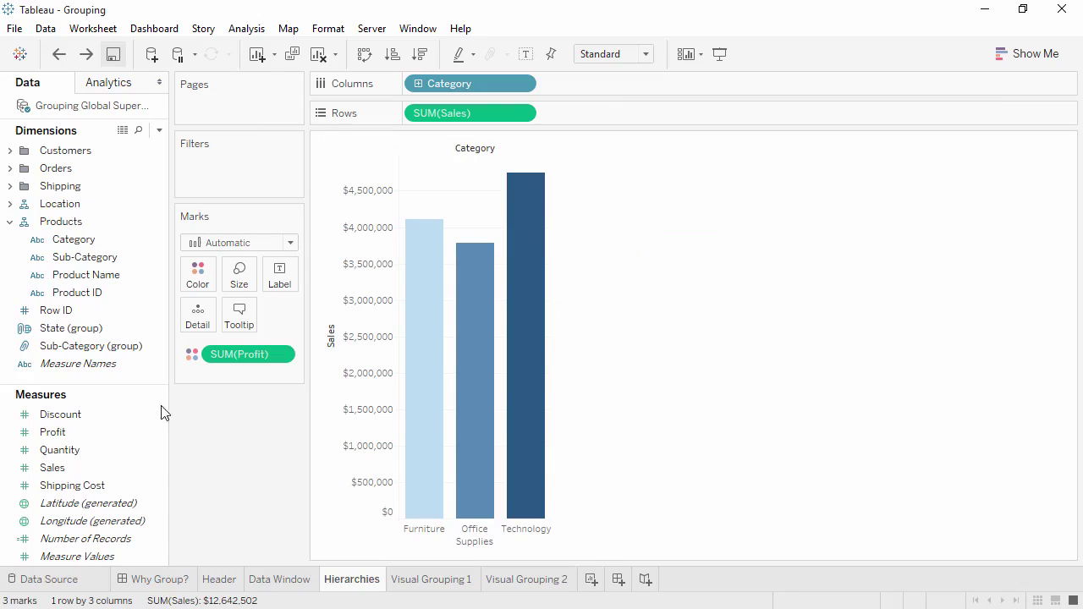
click(144, 290)
click(146, 261)
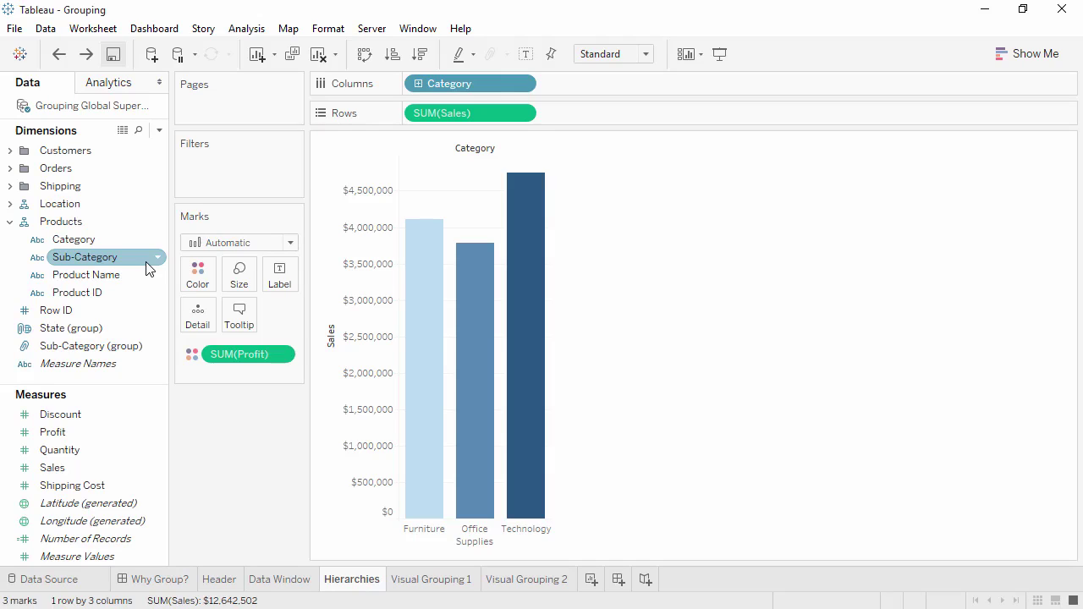
click(140, 276)
click(134, 349)
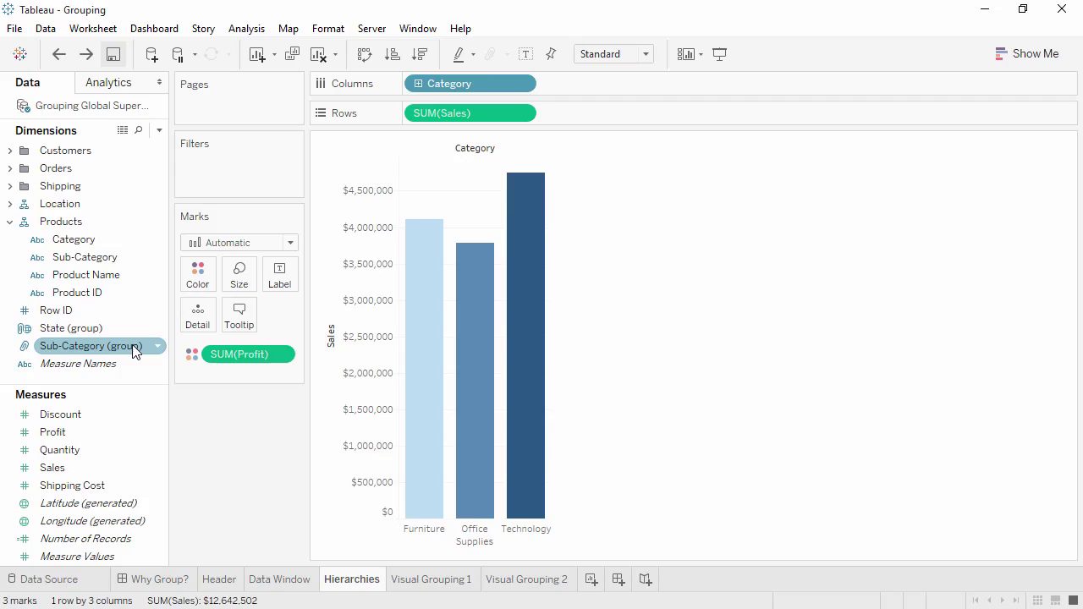
mouse_move(133, 351)
mouse_down()
mouse_move(141, 257)
mouse_move(126, 357)
mouse_up()
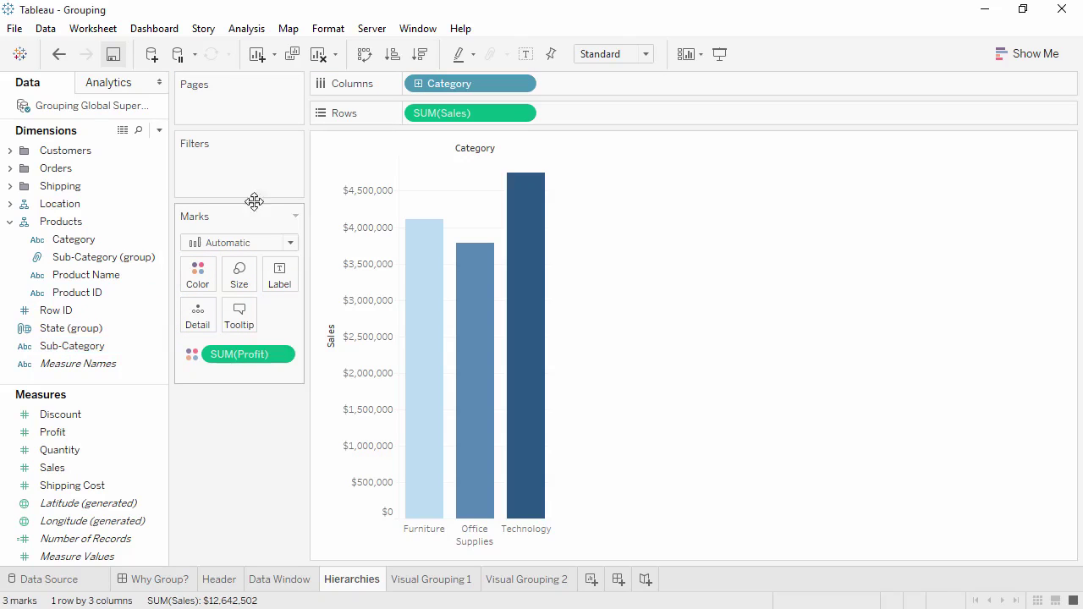
- Test the hierarchy by drilling Category down to product names and back up
click(417, 84)
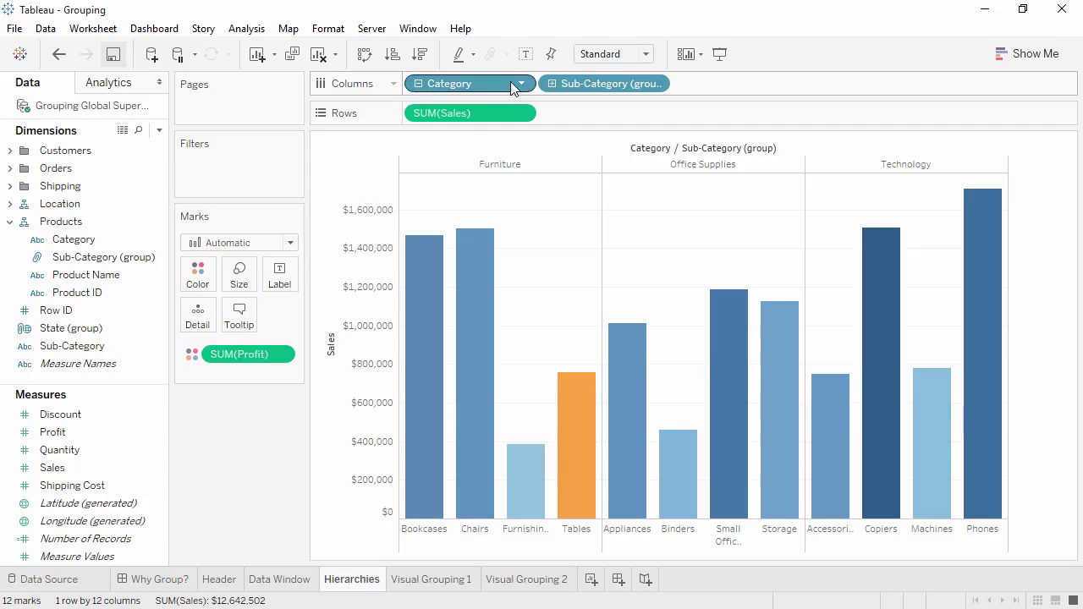
click(552, 84)
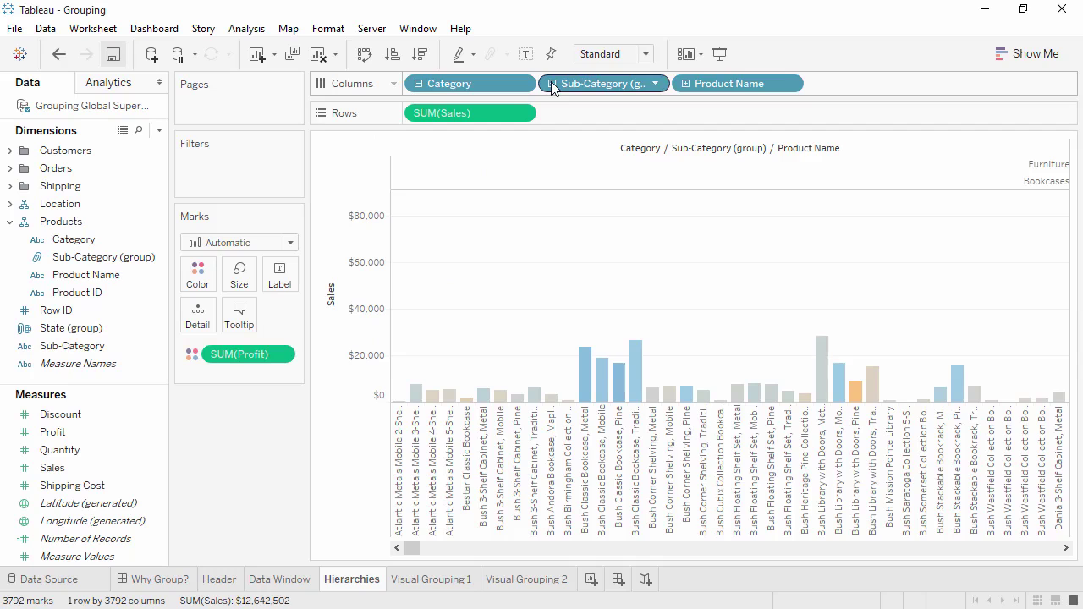
click(552, 84)
click(418, 84)
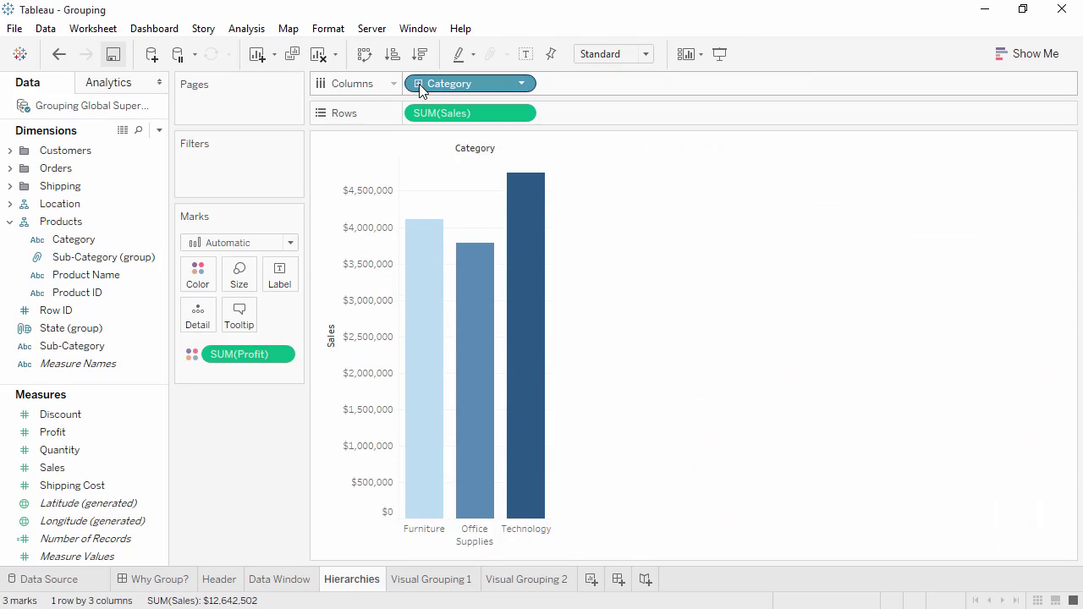
- On Visual Grouping 1, group the three top-left outlier orders into a new Order ID (group)
click(425, 582)
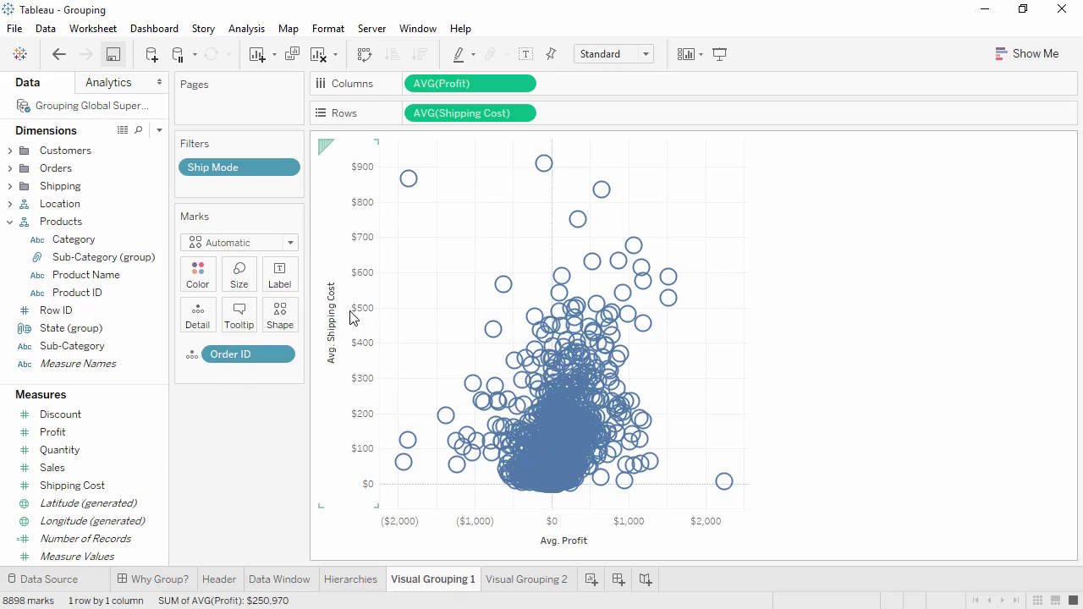
key(ctrl+z)
drag(387, 146, 545, 297)
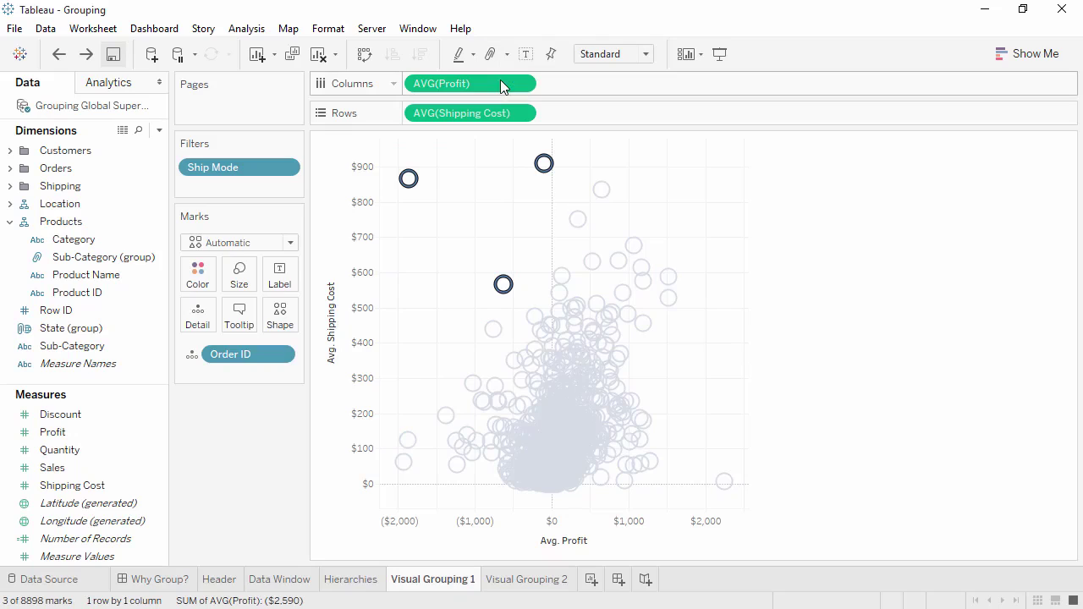
click(500, 185)
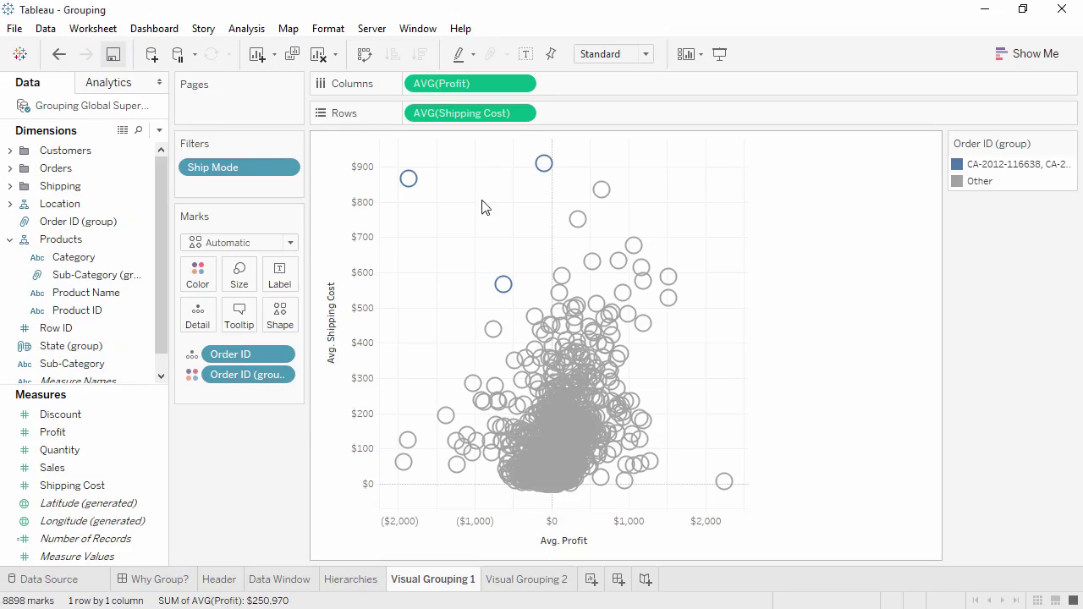
click(493, 580)
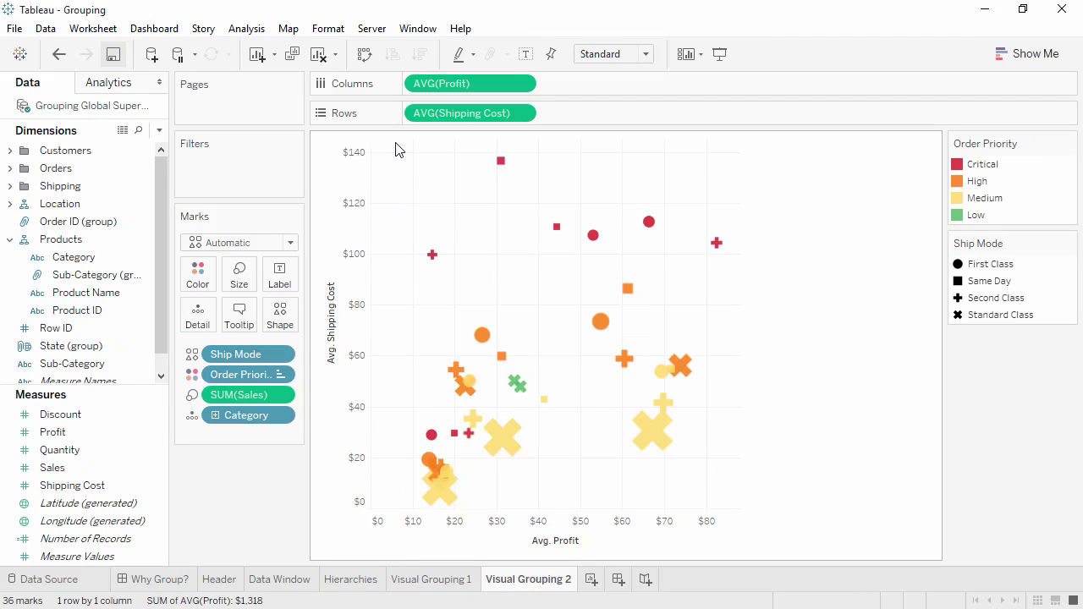
- Group the six marks above $100 shipping cost by Ship Mode, then undo it
drag(395, 150, 762, 271)
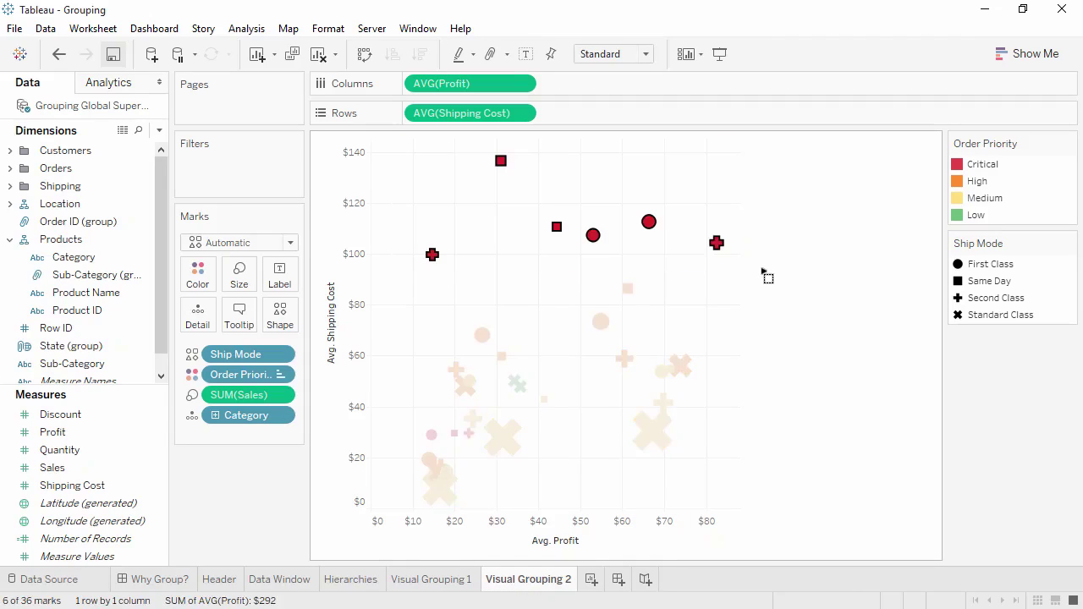
click(493, 56)
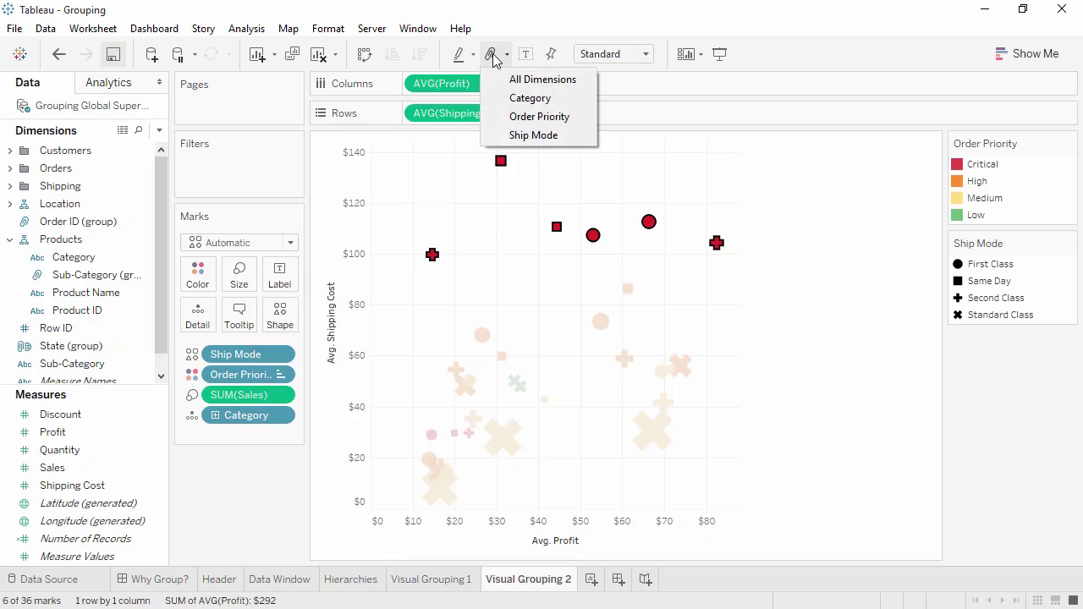
click(520, 135)
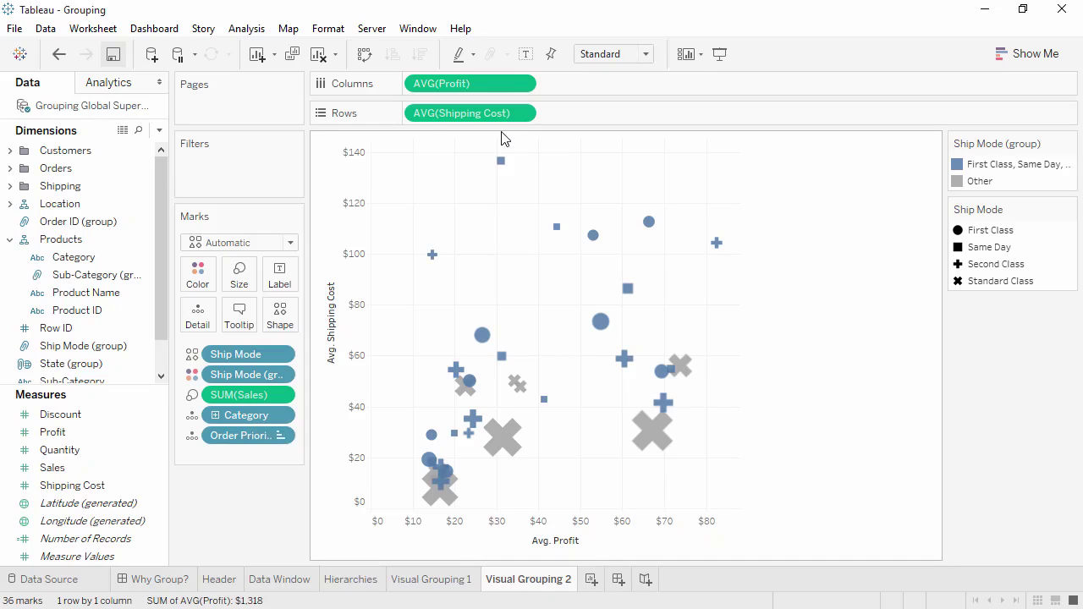
click(59, 58)
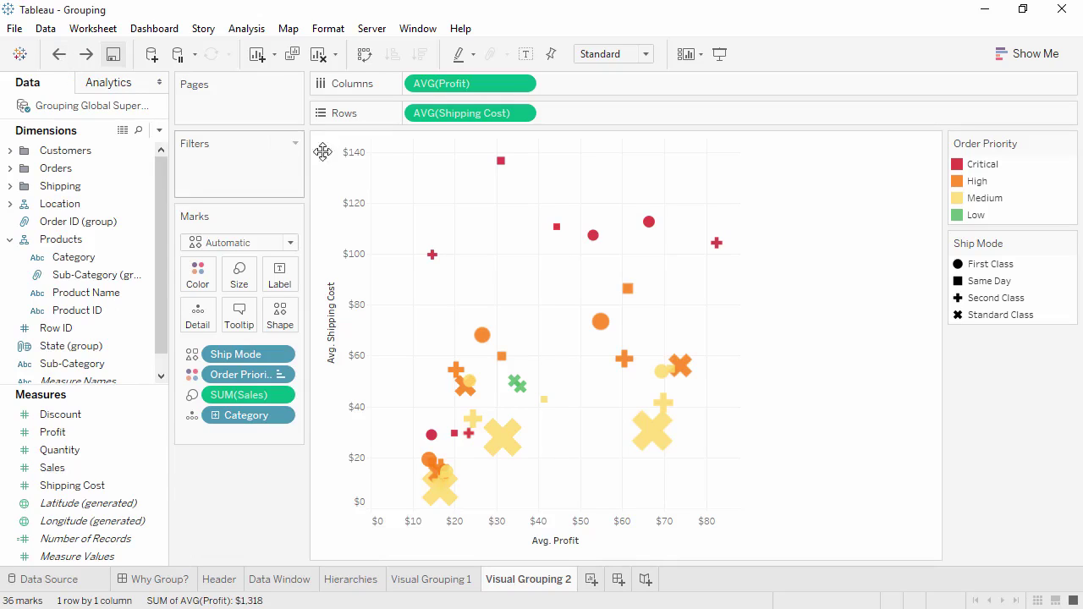
- Group the six marks above $100 shipping cost using All Dimensions
drag(409, 150, 736, 273)
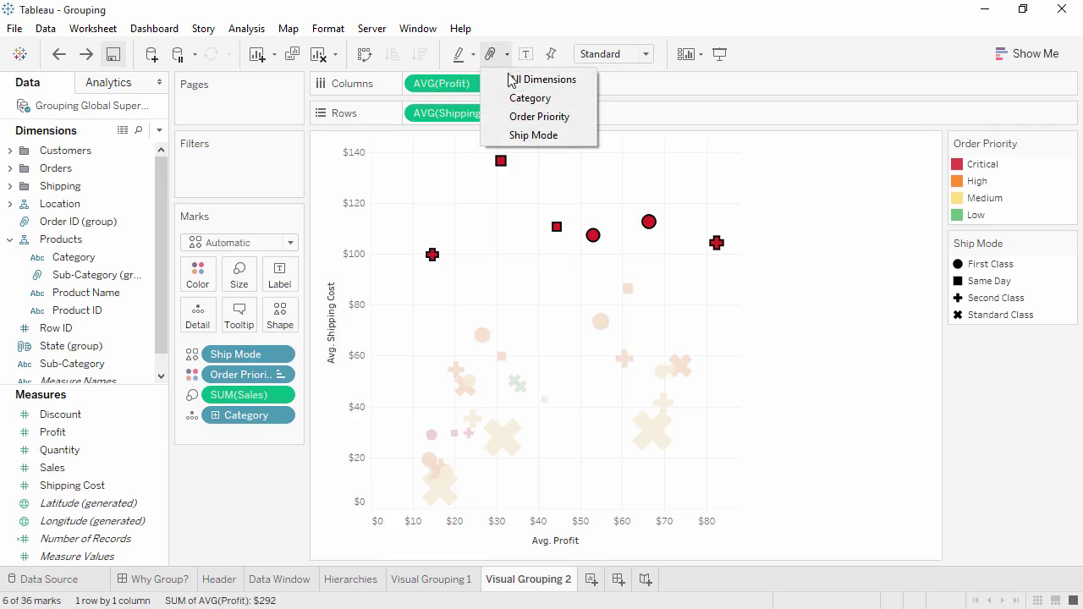
click(511, 79)
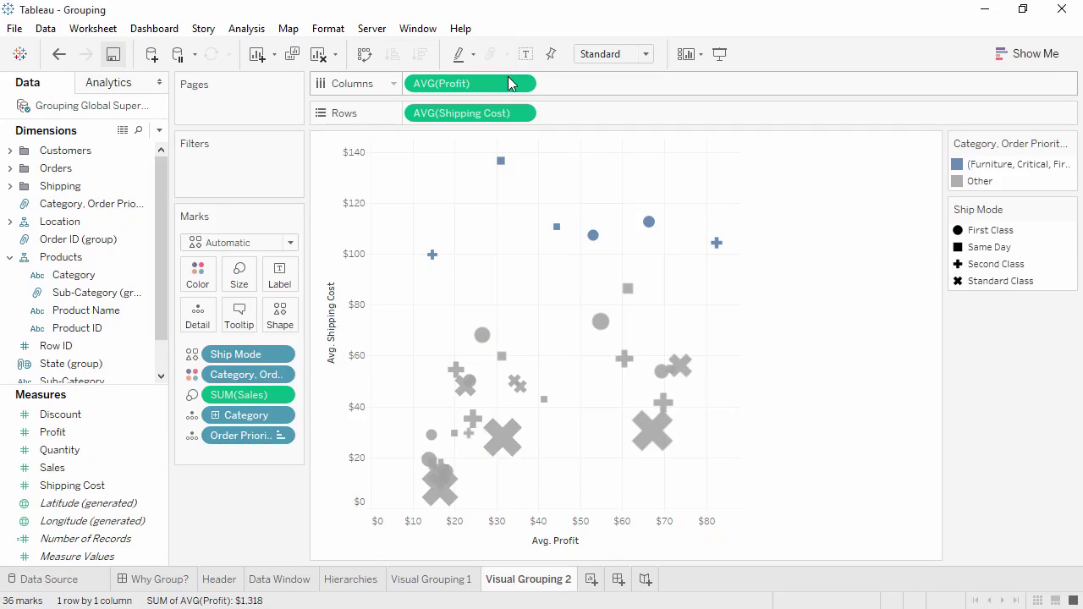